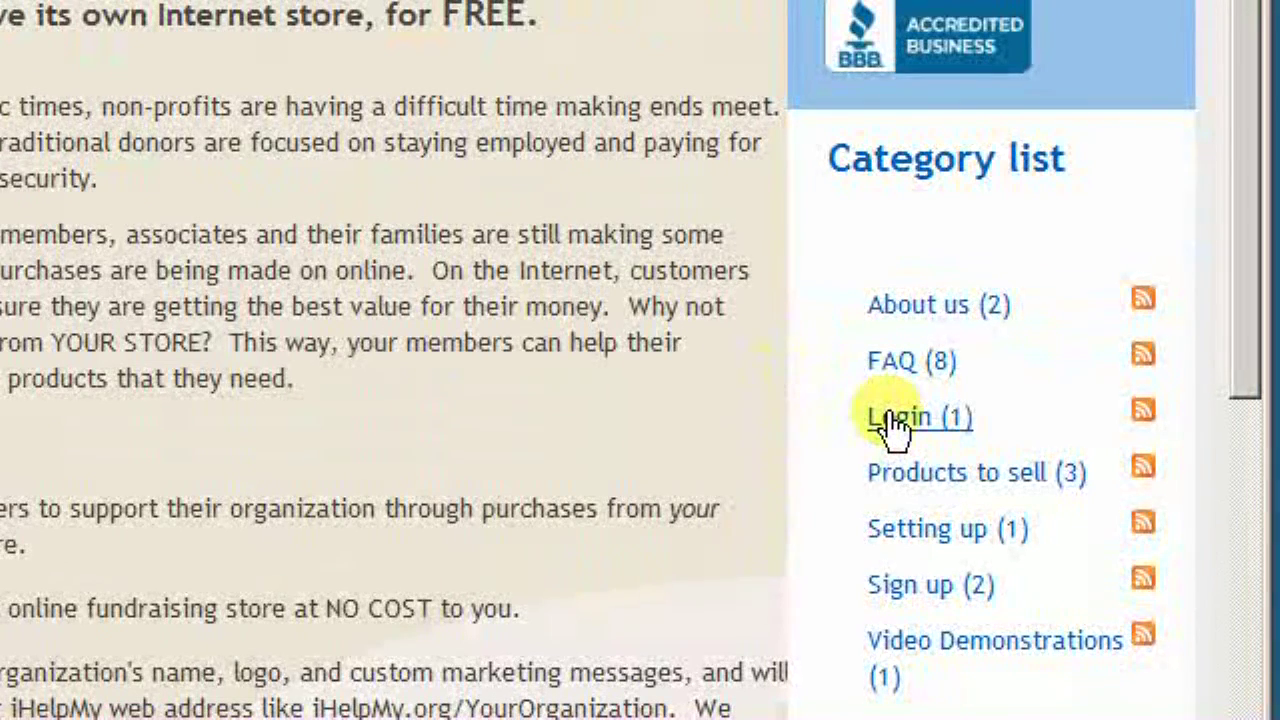
Go from the site's Login post to the store configuration login.aspx page
left_click(893, 420)
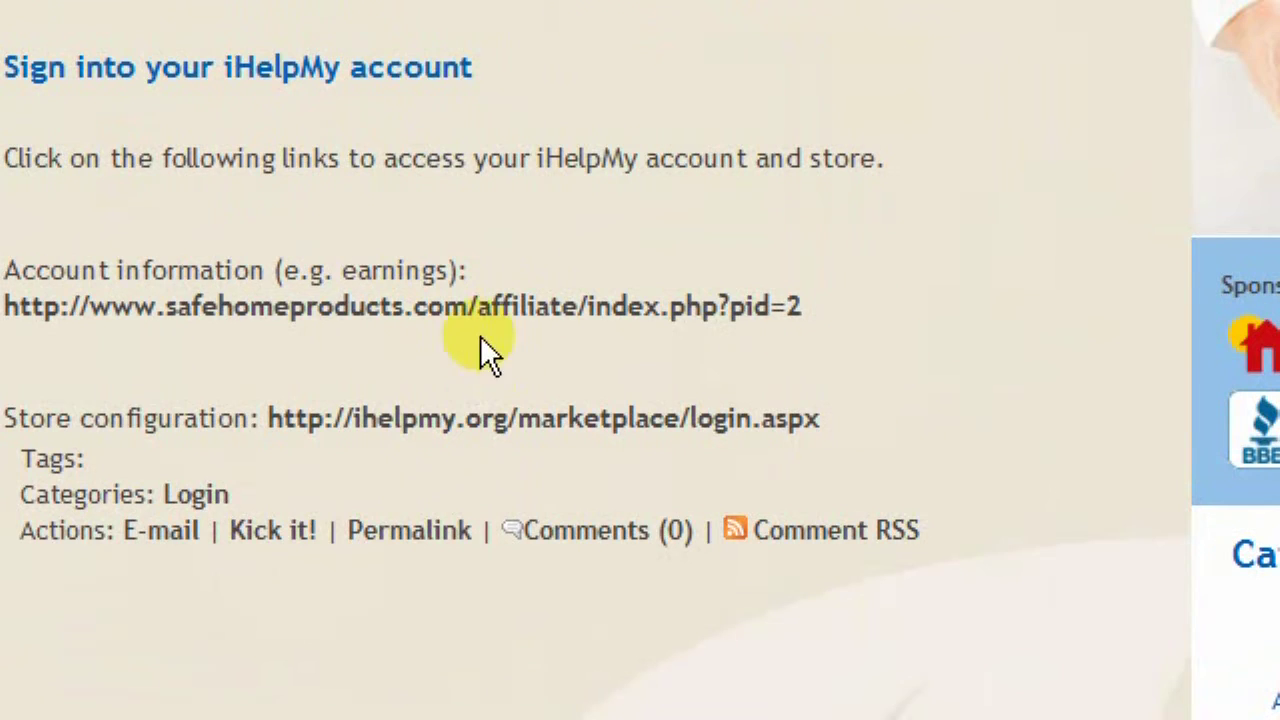
left_click(492, 418)
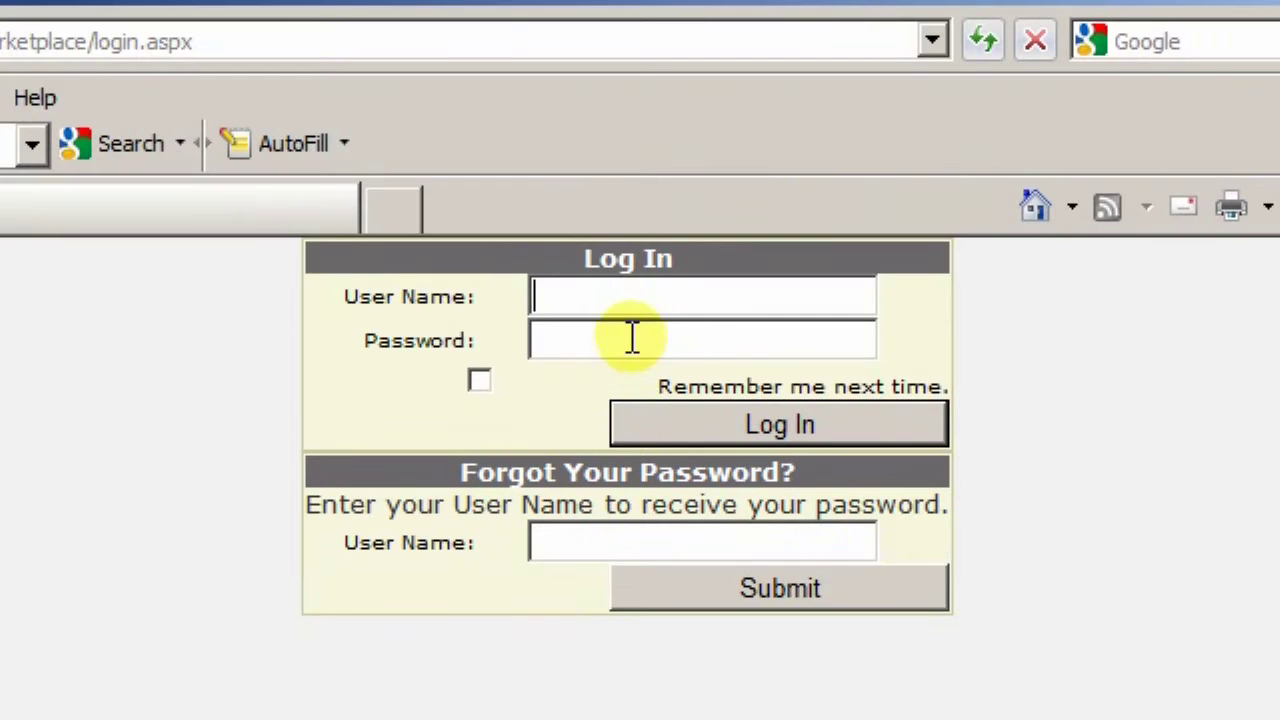
Sign in to the store with the saved user name and the account password
type("te")
left_click(632, 339)
key("Tab")
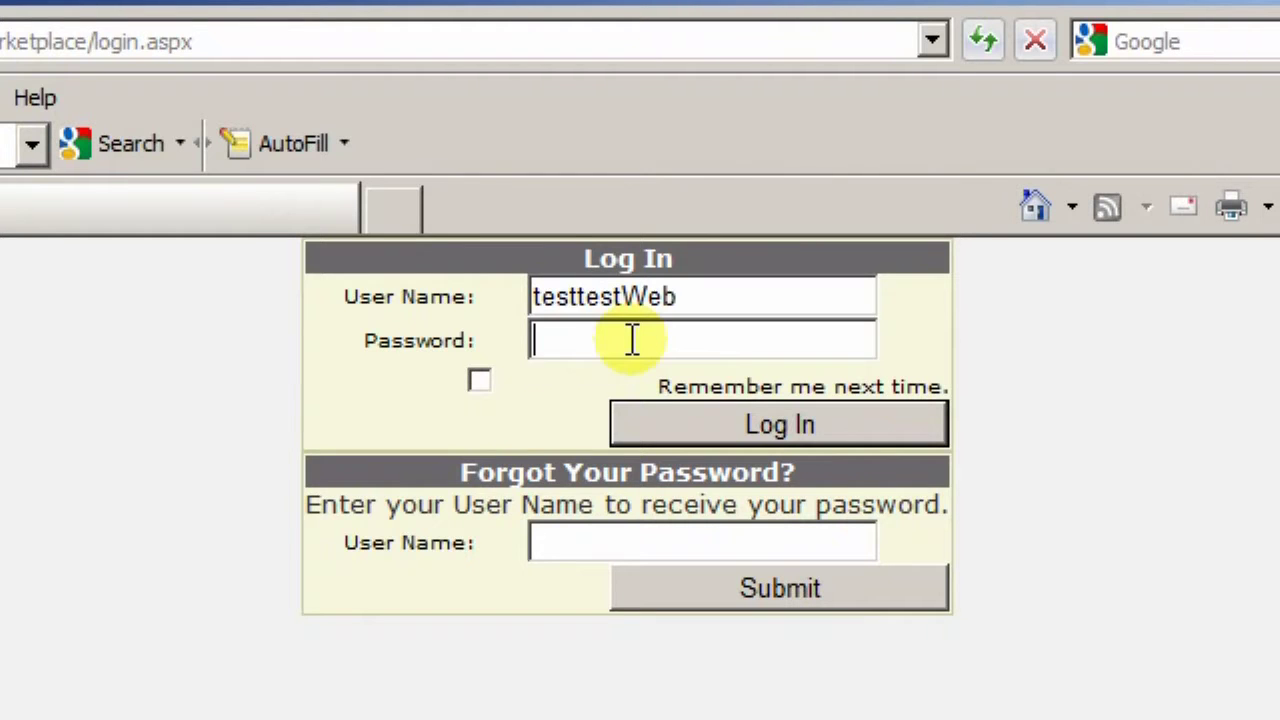
type("123456")
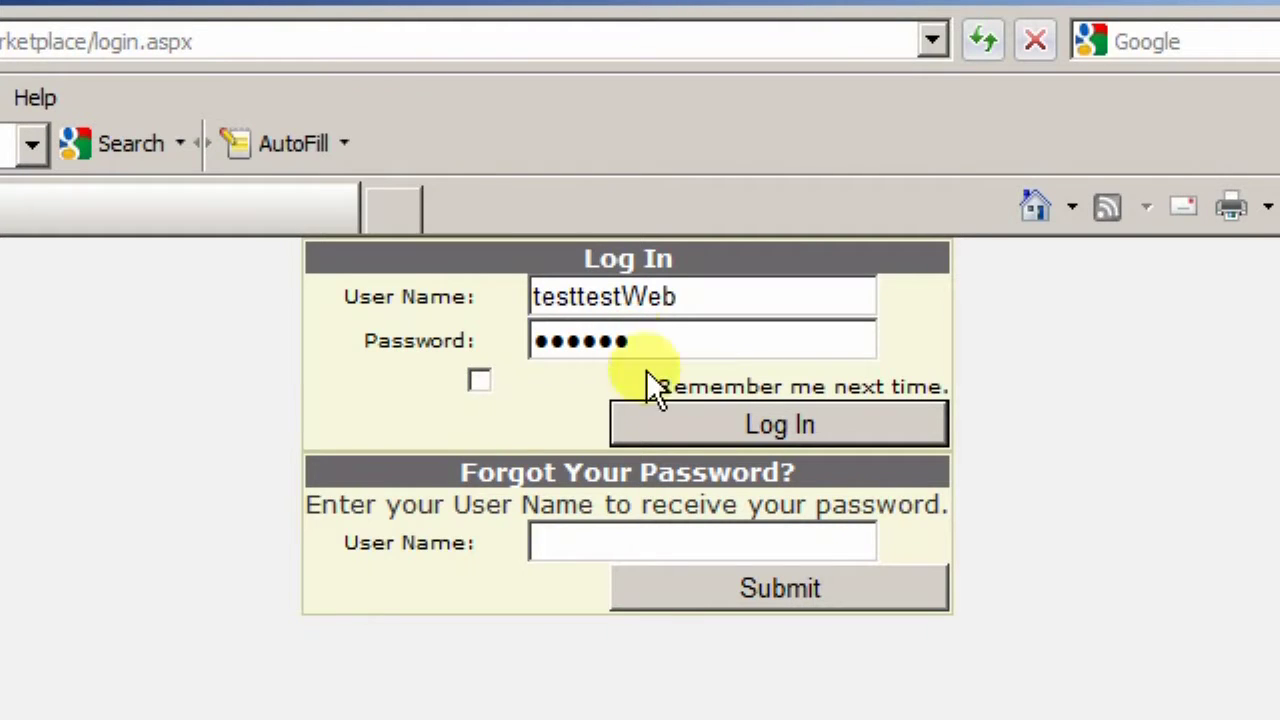
left_click(698, 431)
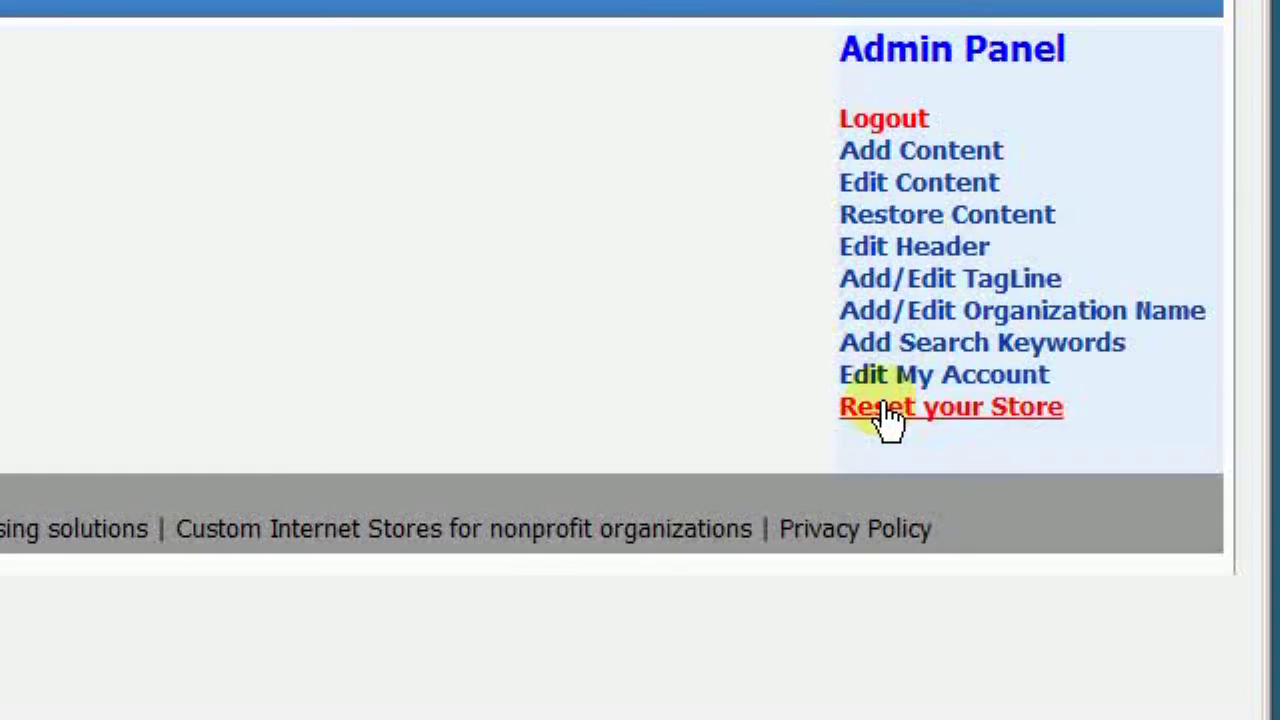
Reset the whole store and apply the Church Store template
left_click(886, 410)
left_click(547, 375)
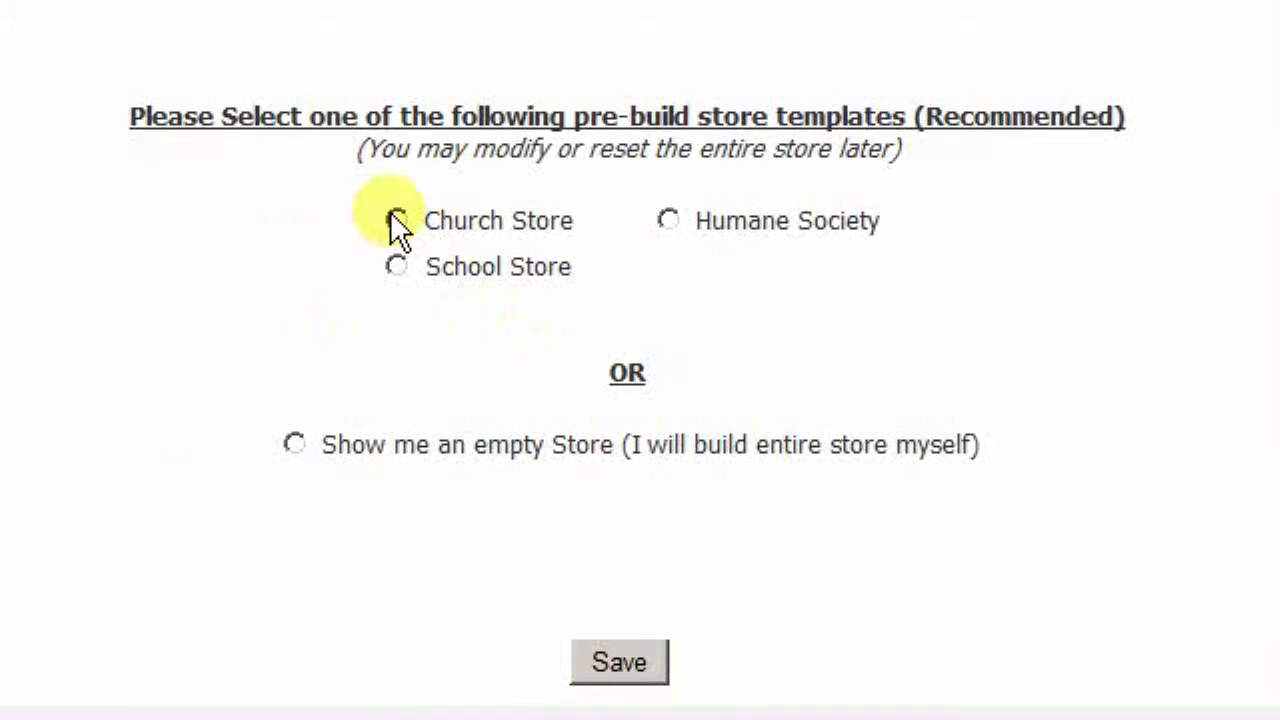
left_click(397, 220)
left_click(630, 657)
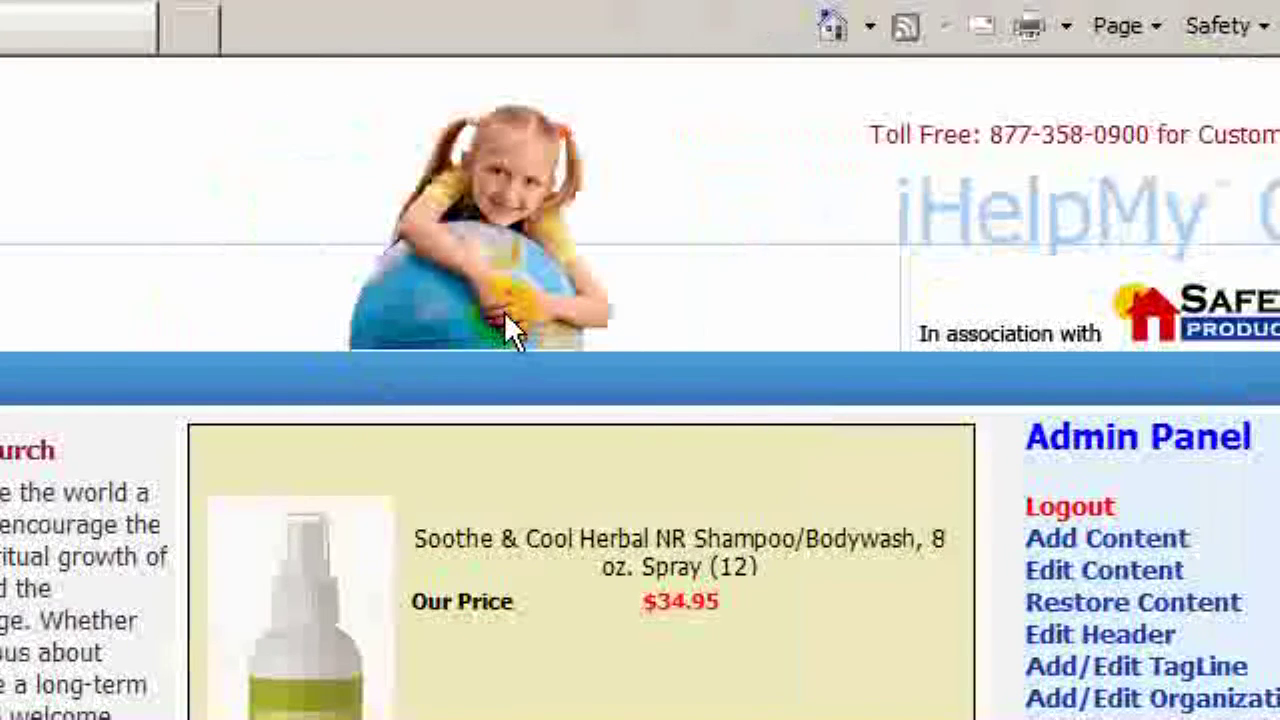
Set the header background to the yellow 'our store' template and save it
left_click(512, 345)
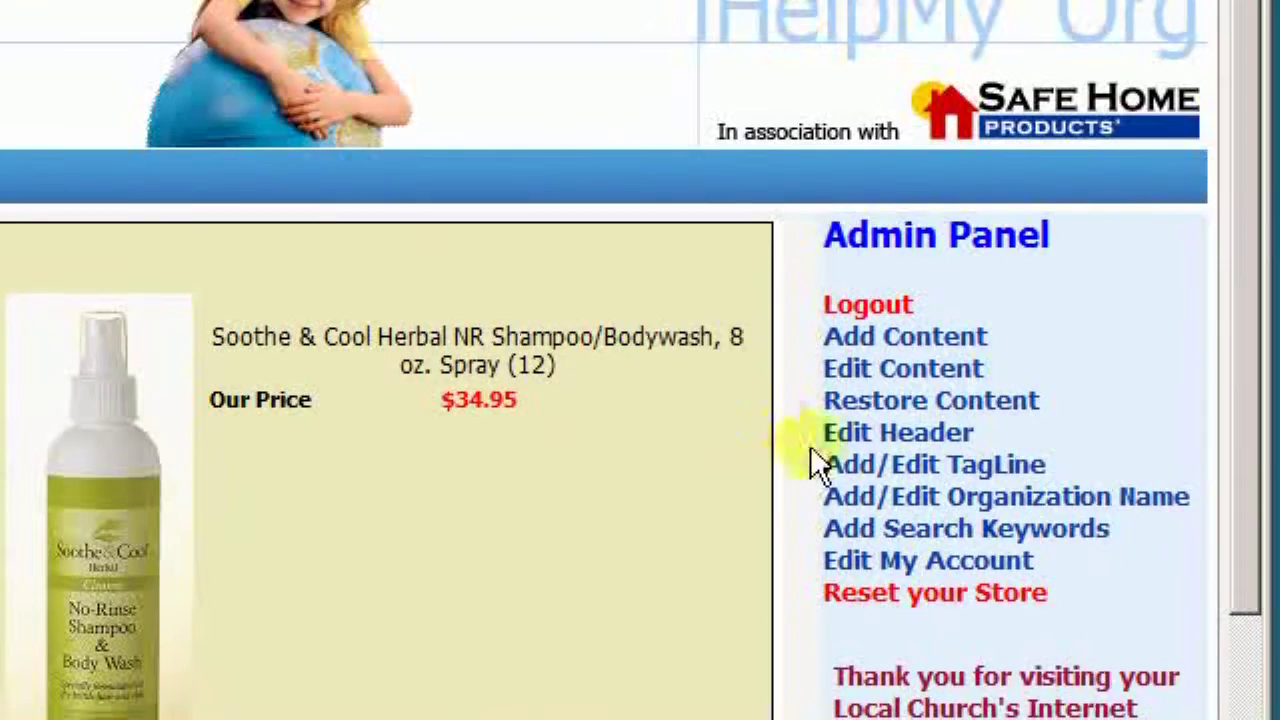
left_click(1045, 638)
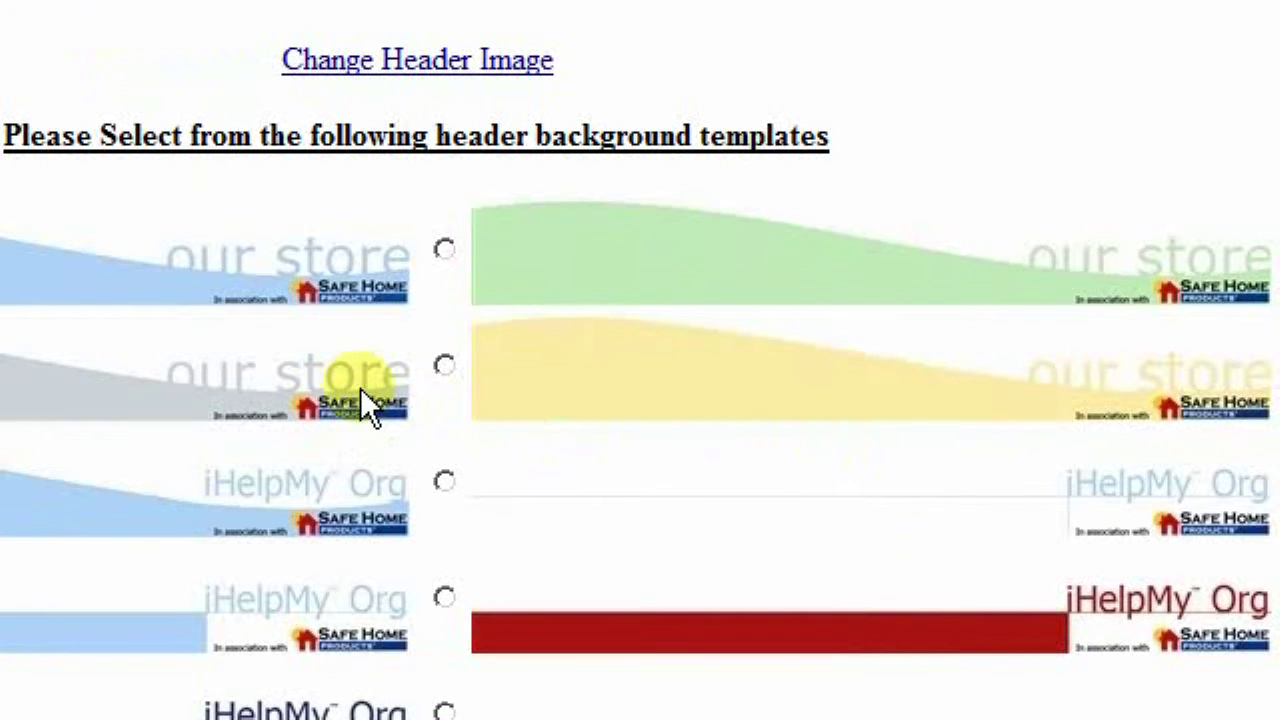
left_click(444, 365)
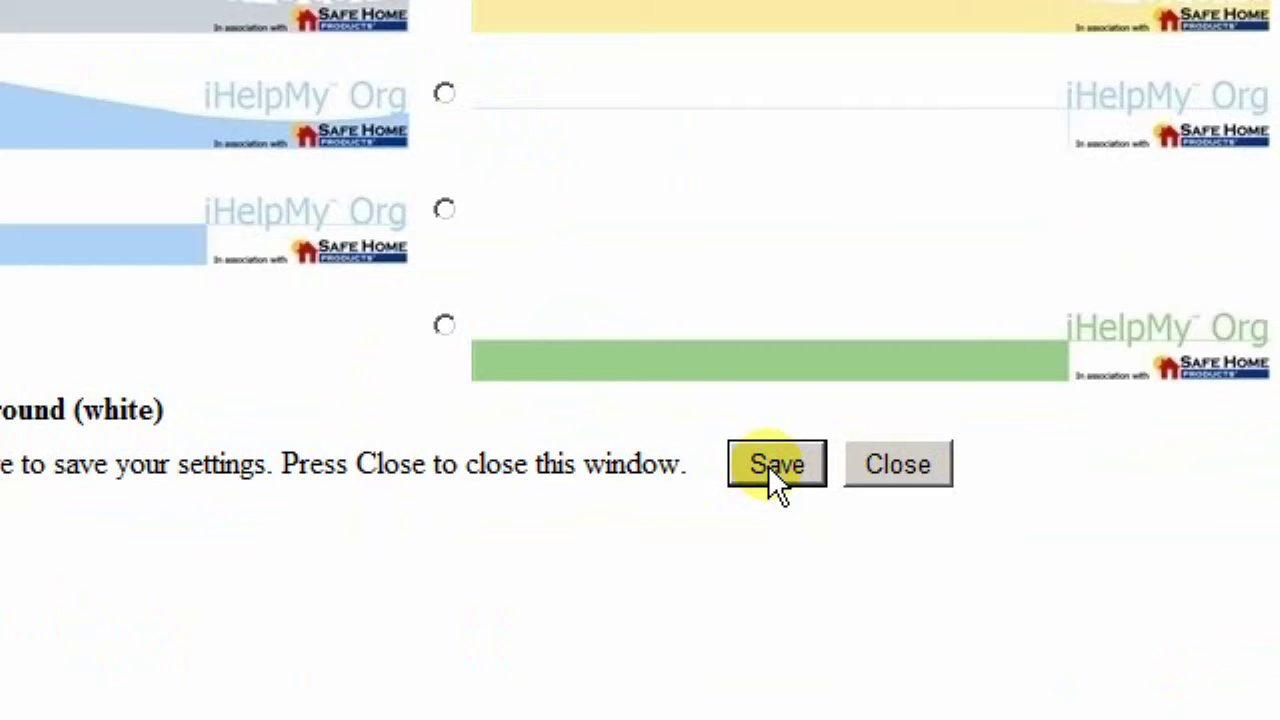
left_click(777, 465)
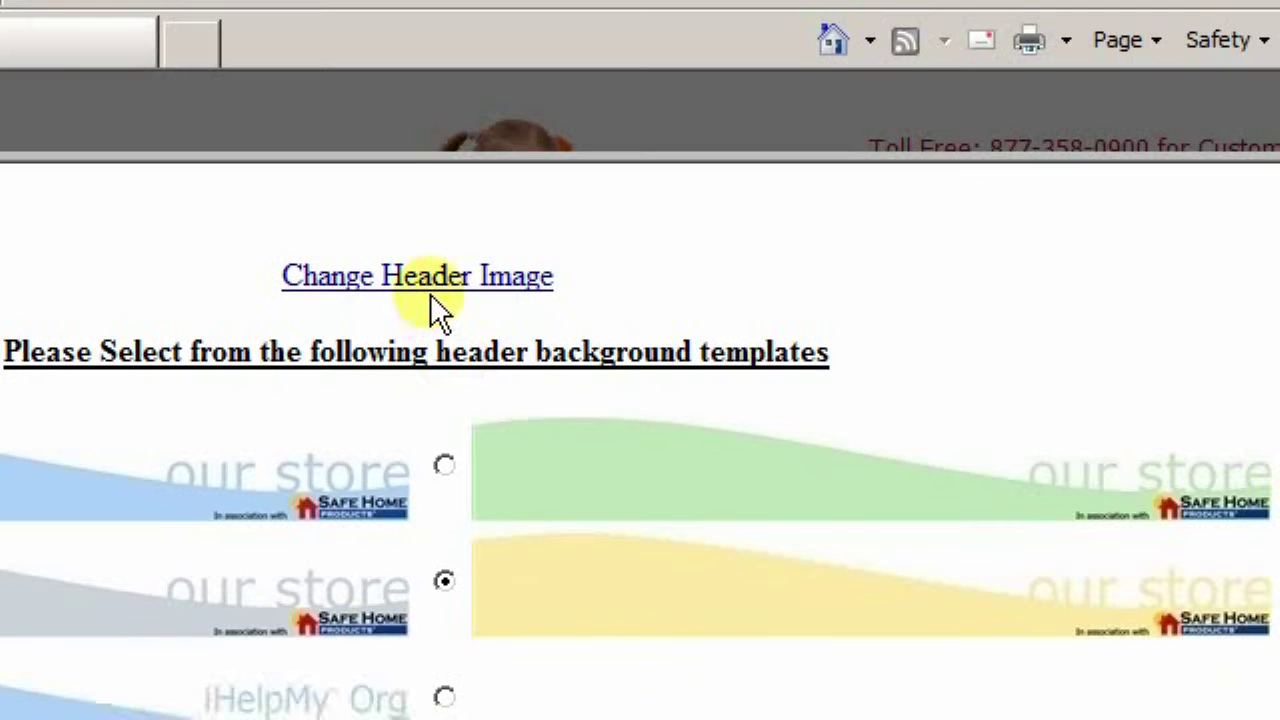
Set the header image to the photo of a man carrying a boy, then save and close
left_click(432, 288)
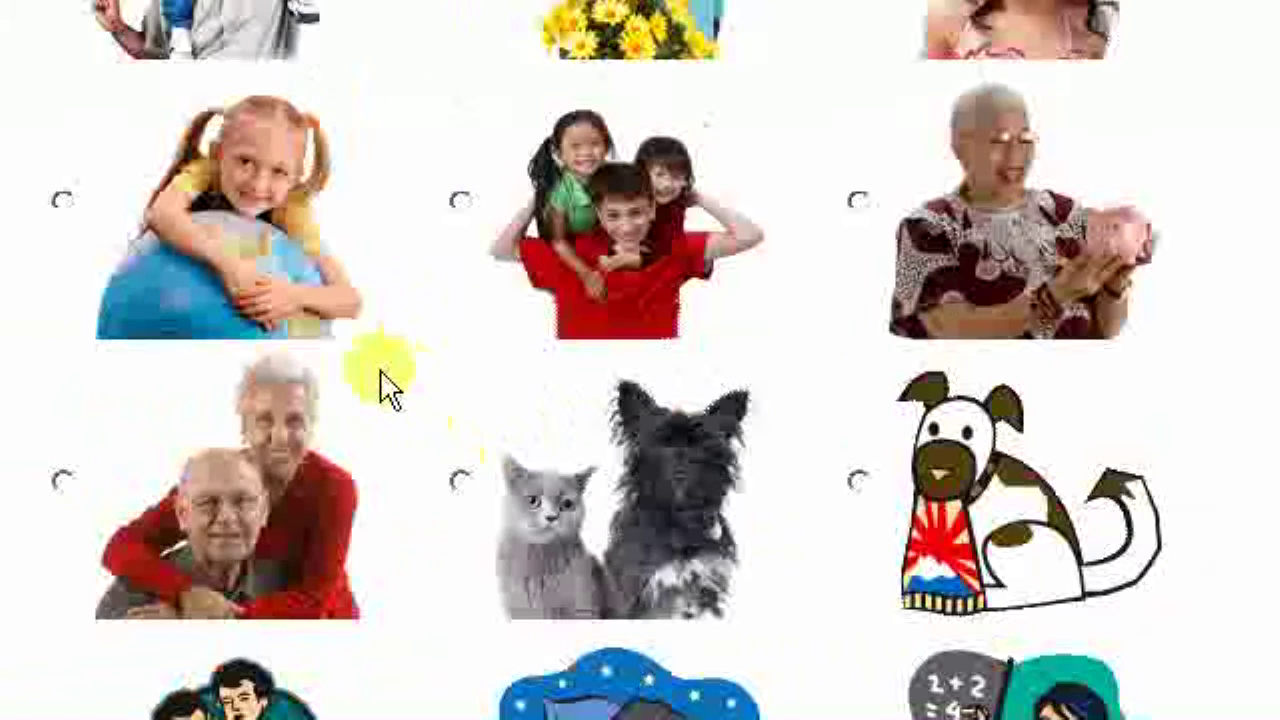
scroll(410, 425, "down", 3)
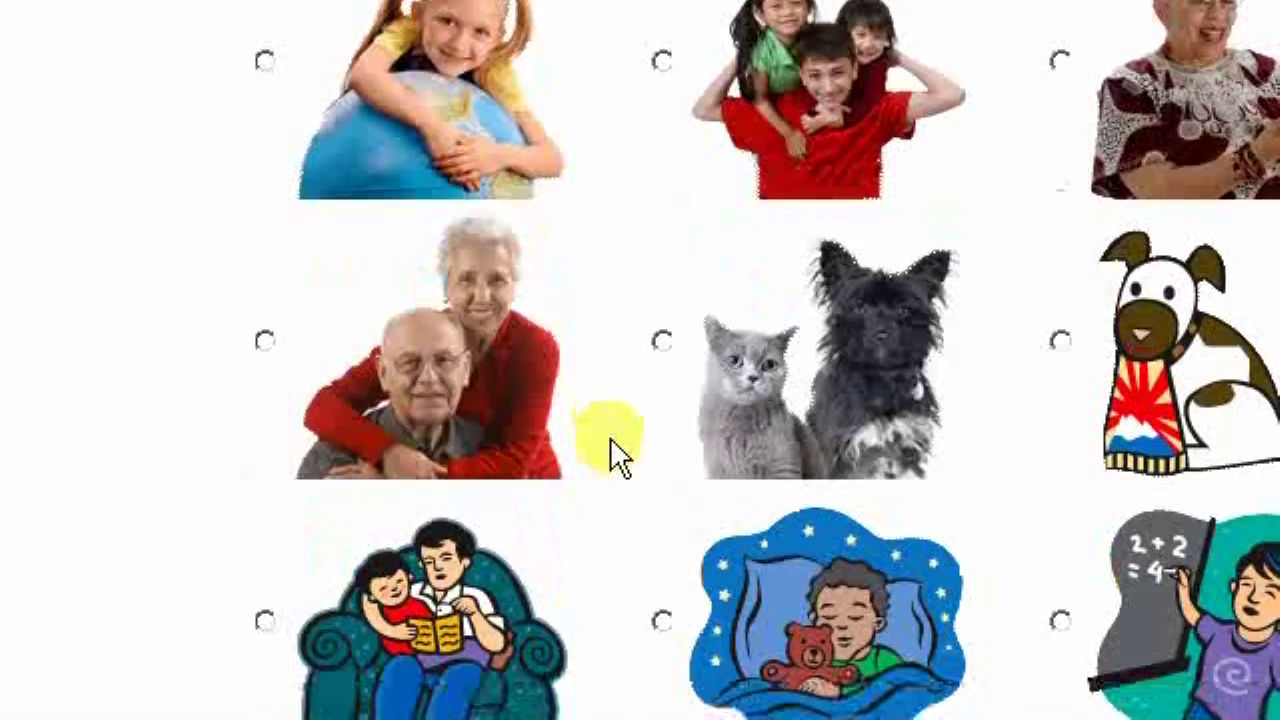
scroll(600, 400, "down", 2)
left_click(466, 194)
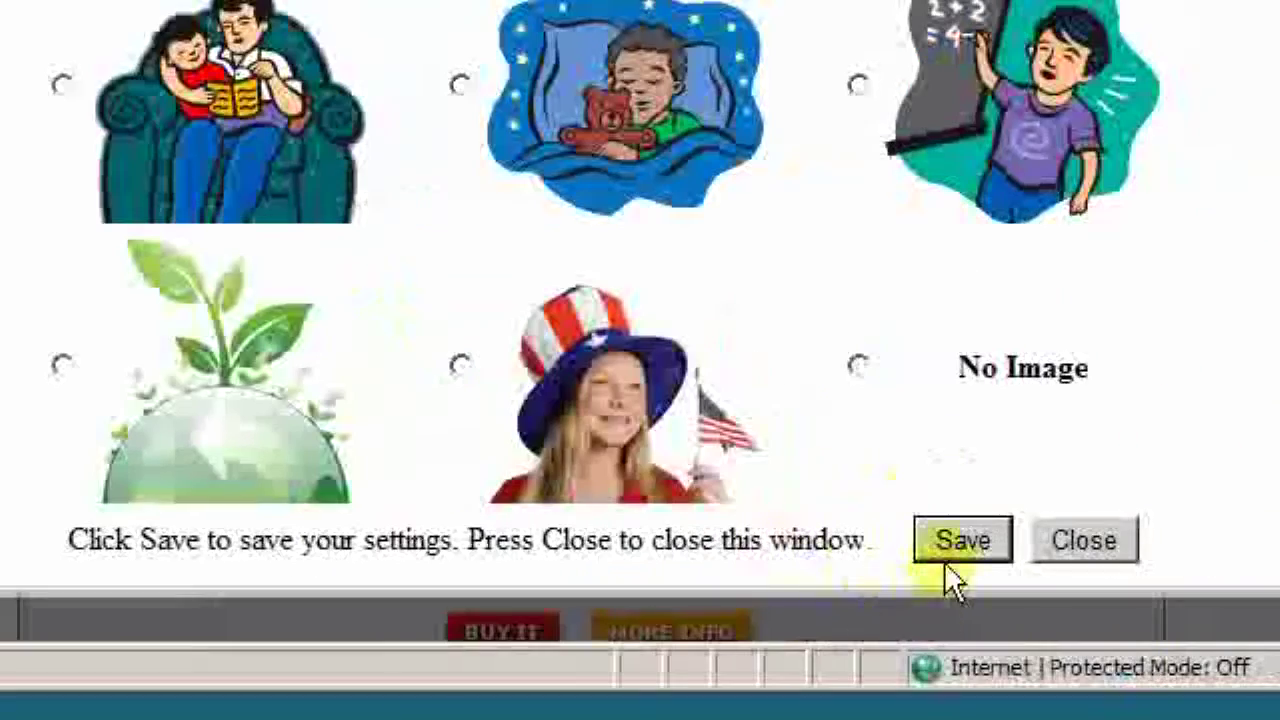
left_click(958, 540)
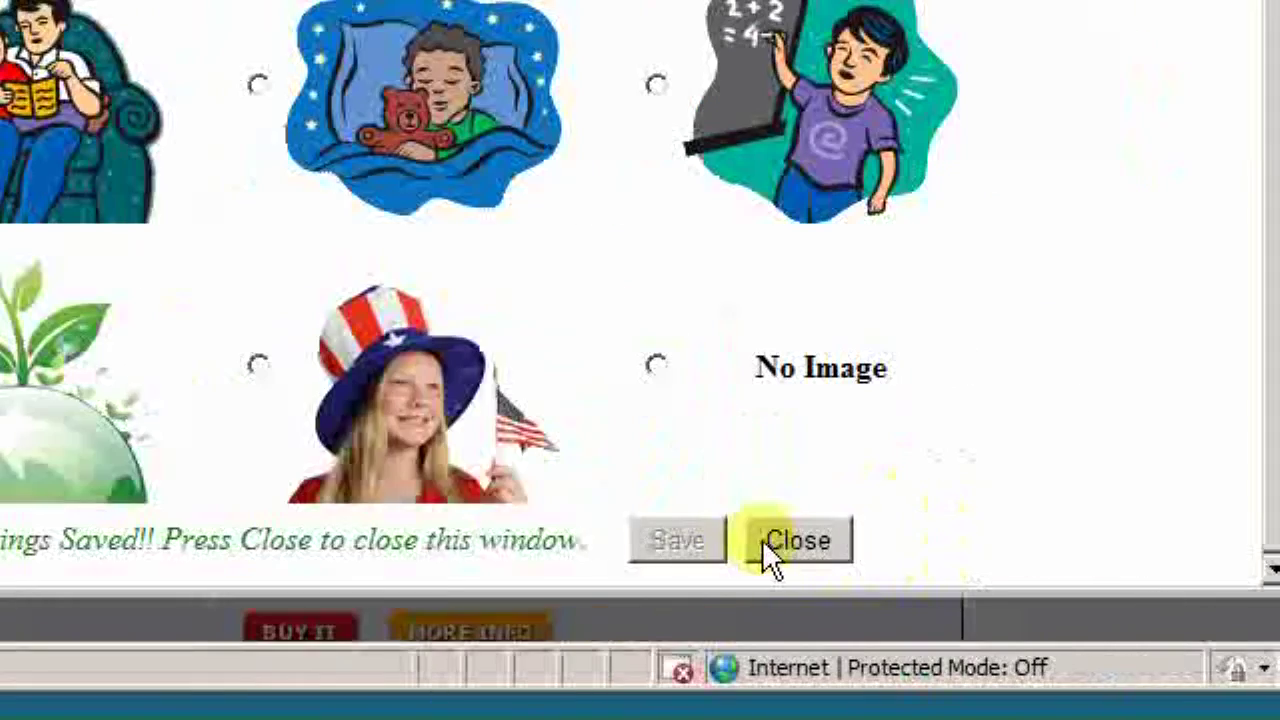
left_click(1050, 540)
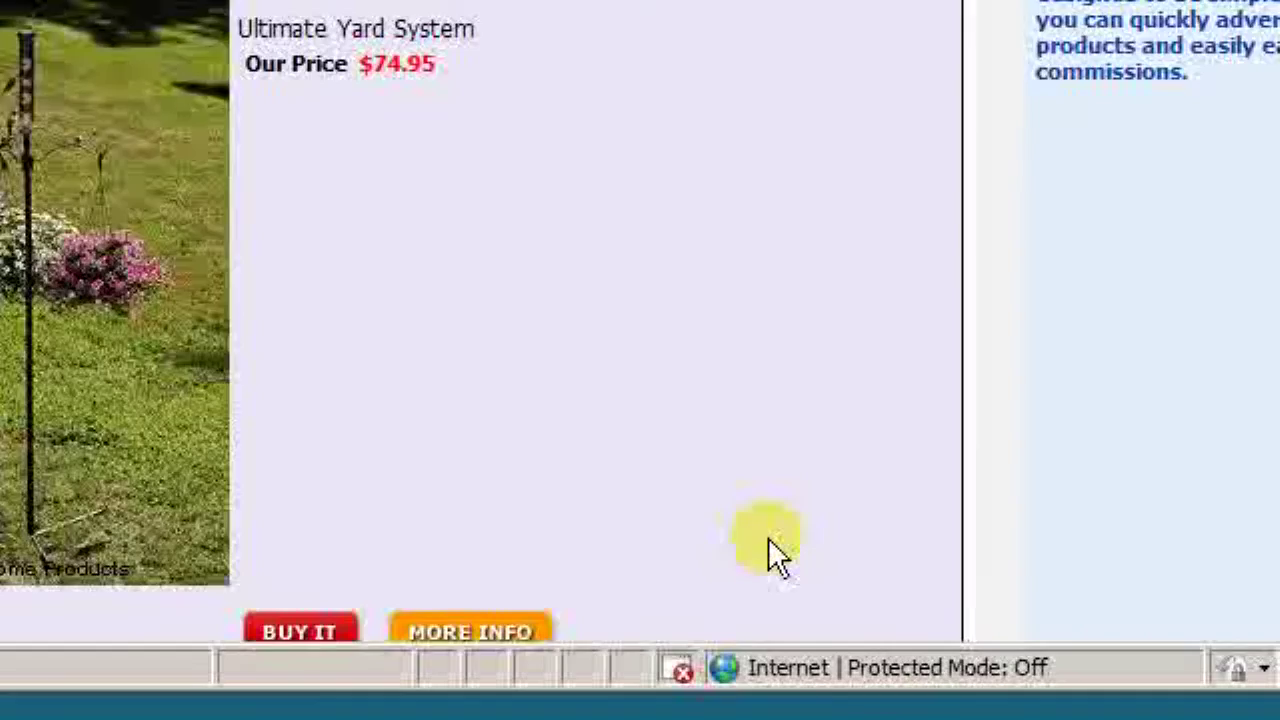
left_click(728, 368)
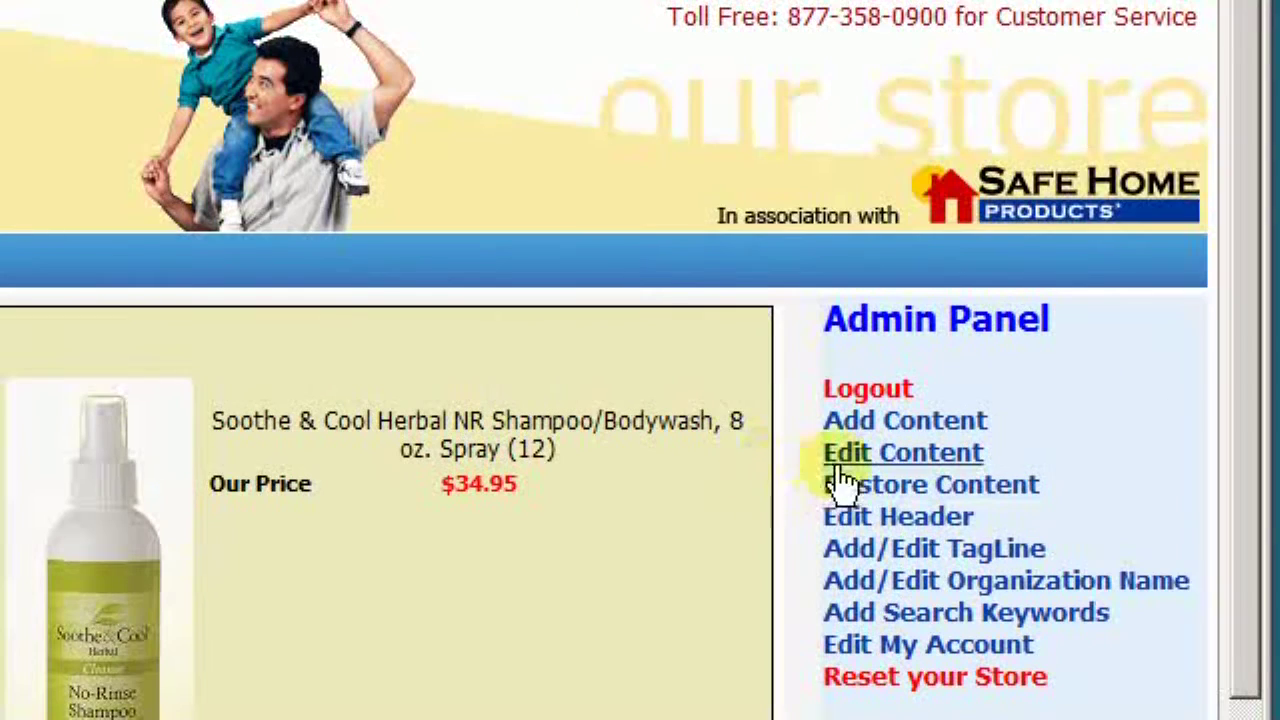
In content-editing mode, drag the Product Search part above the church welcome text
left_click(860, 468)
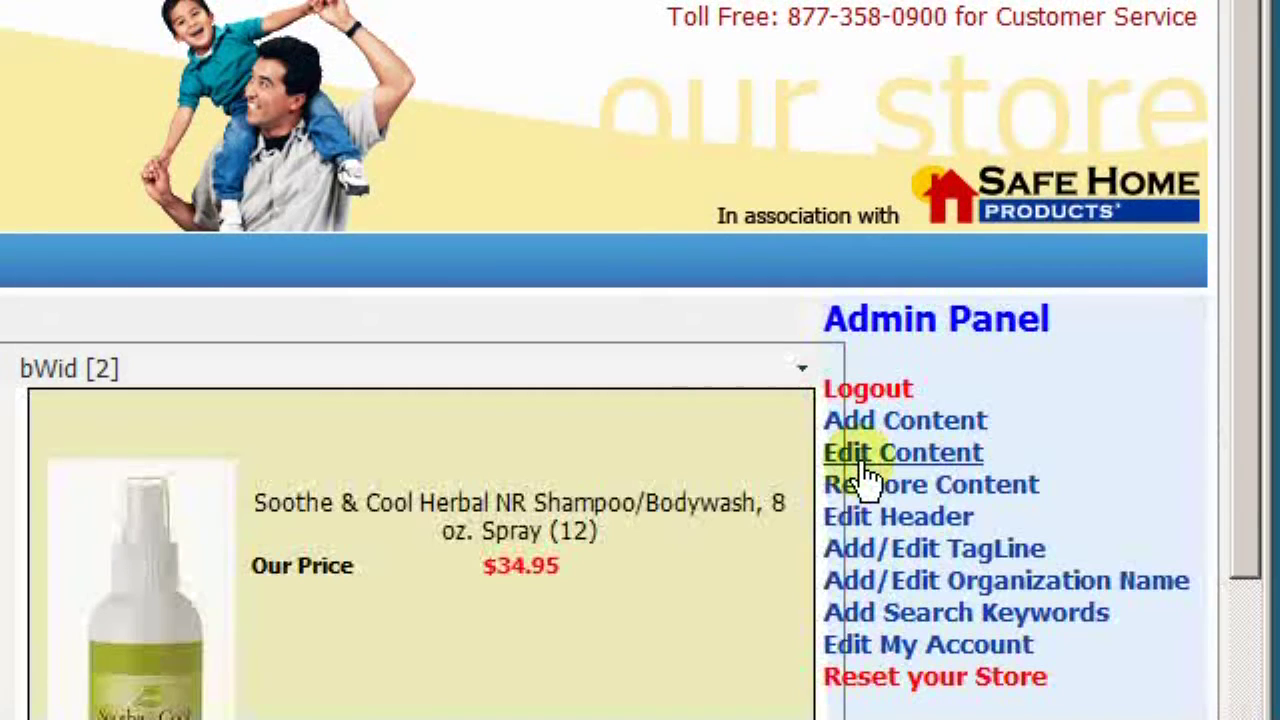
scroll(863, 477, "down", 6)
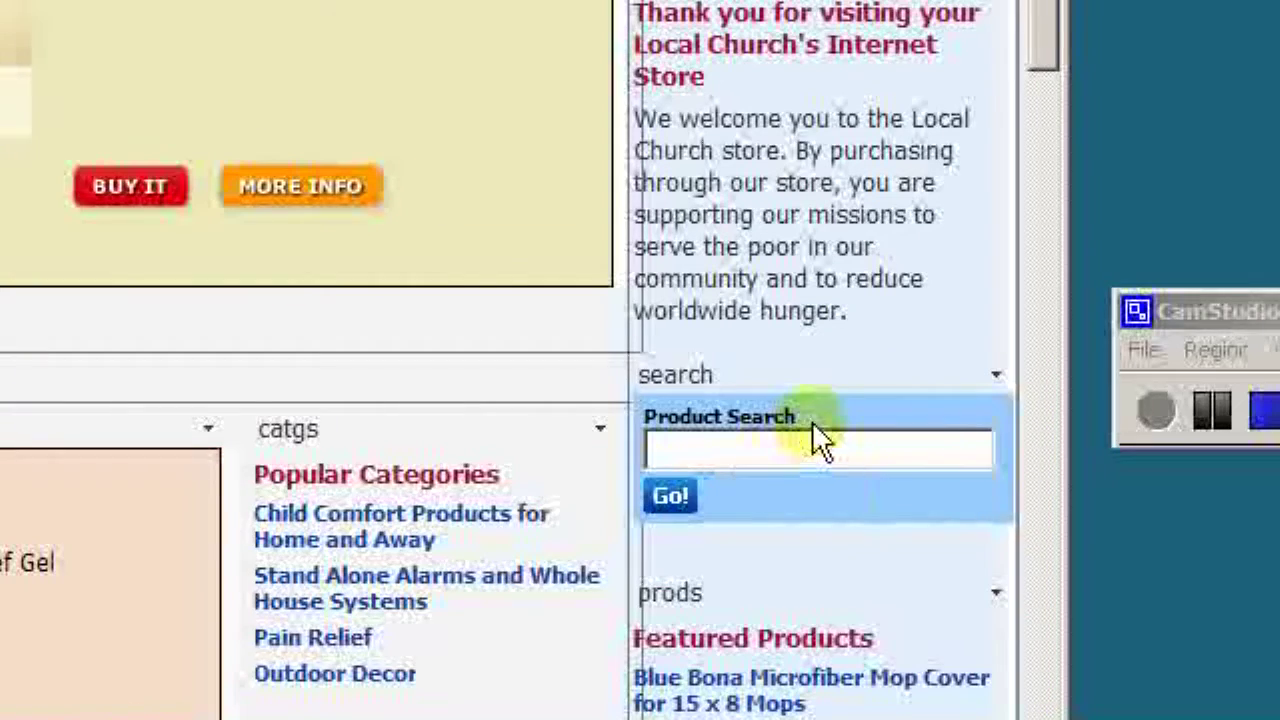
mouse_move(860, 421)
left_mouse_down()
mouse_move(857, 391)
mouse_move(838, 421)
left_mouse_up()
left_click_drag(832, 487, 866, 491)
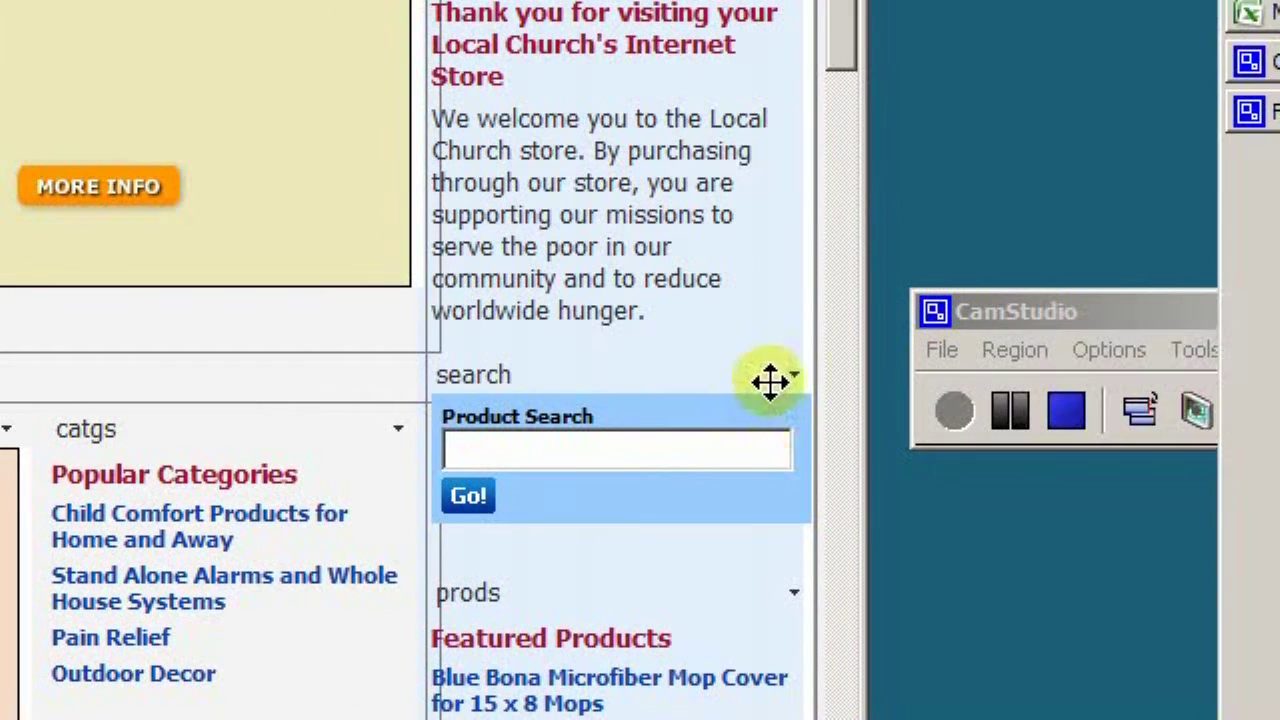
left_click_drag(971, 380, 980, 400)
left_click_drag(778, 398, 672, 320)
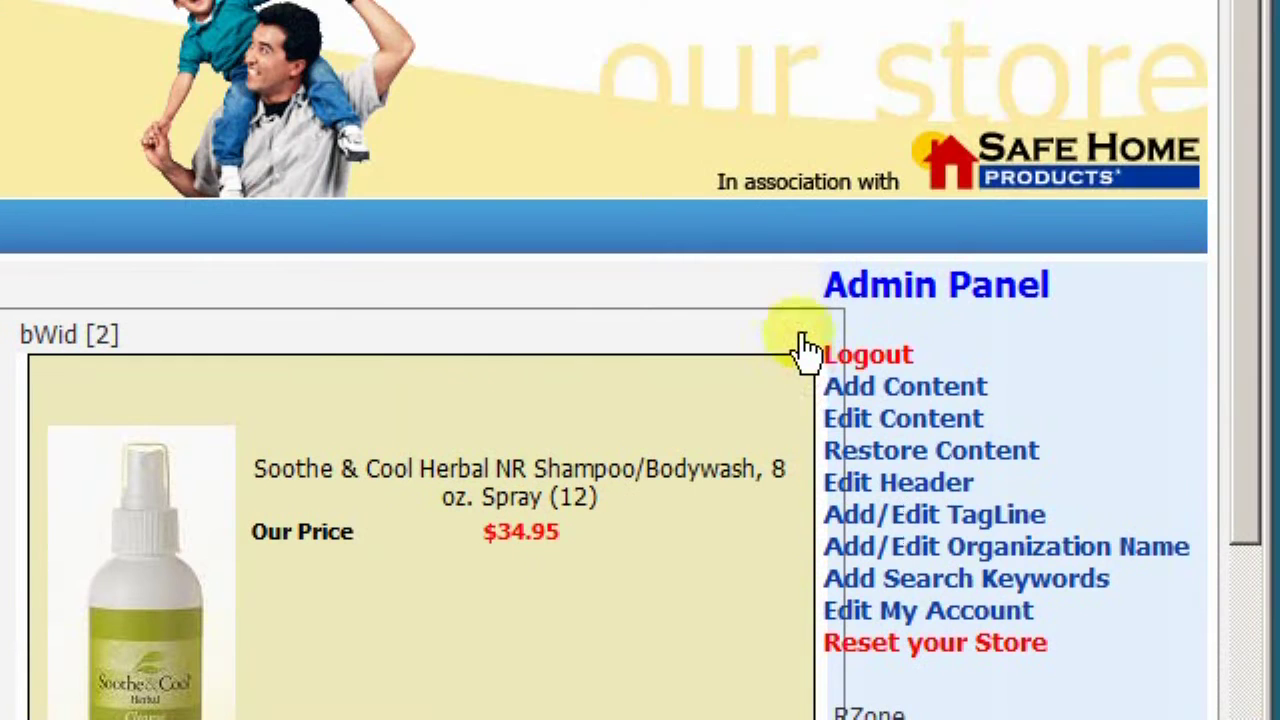
Make the product widget show Bar of Kirk's Original Castile Soap from TopSellingProducts
left_click(802, 148)
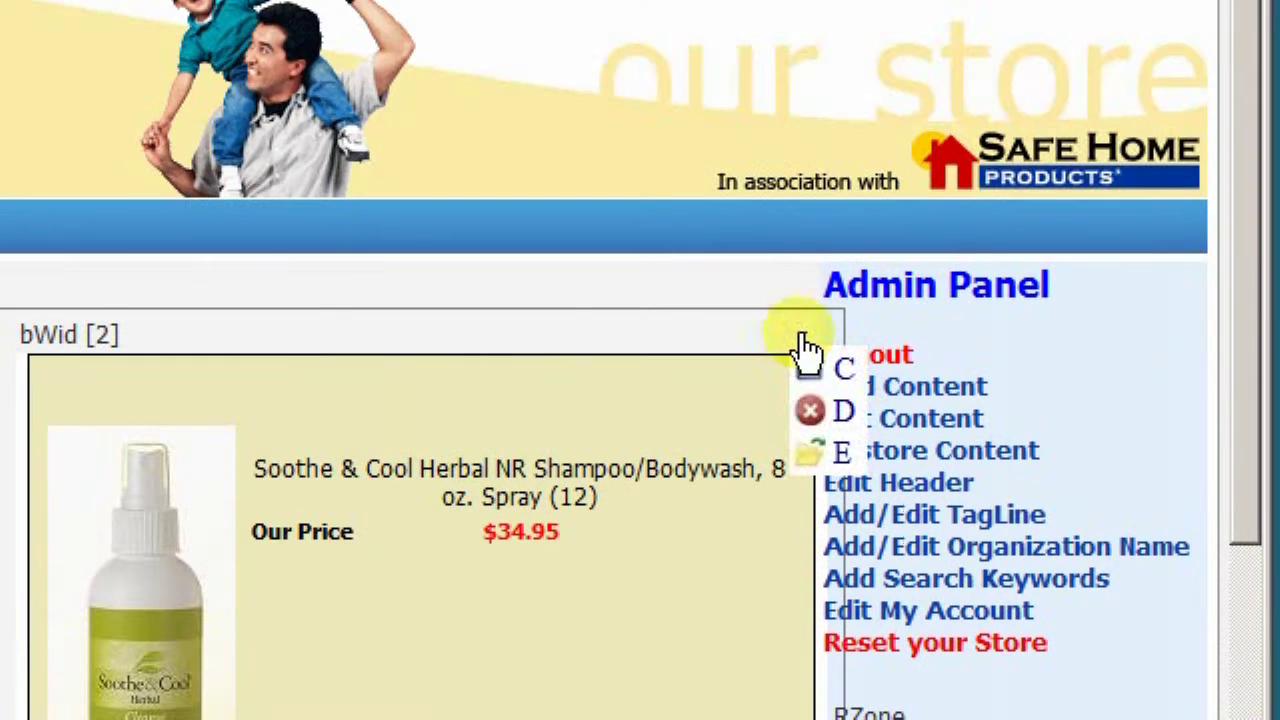
left_click(843, 458)
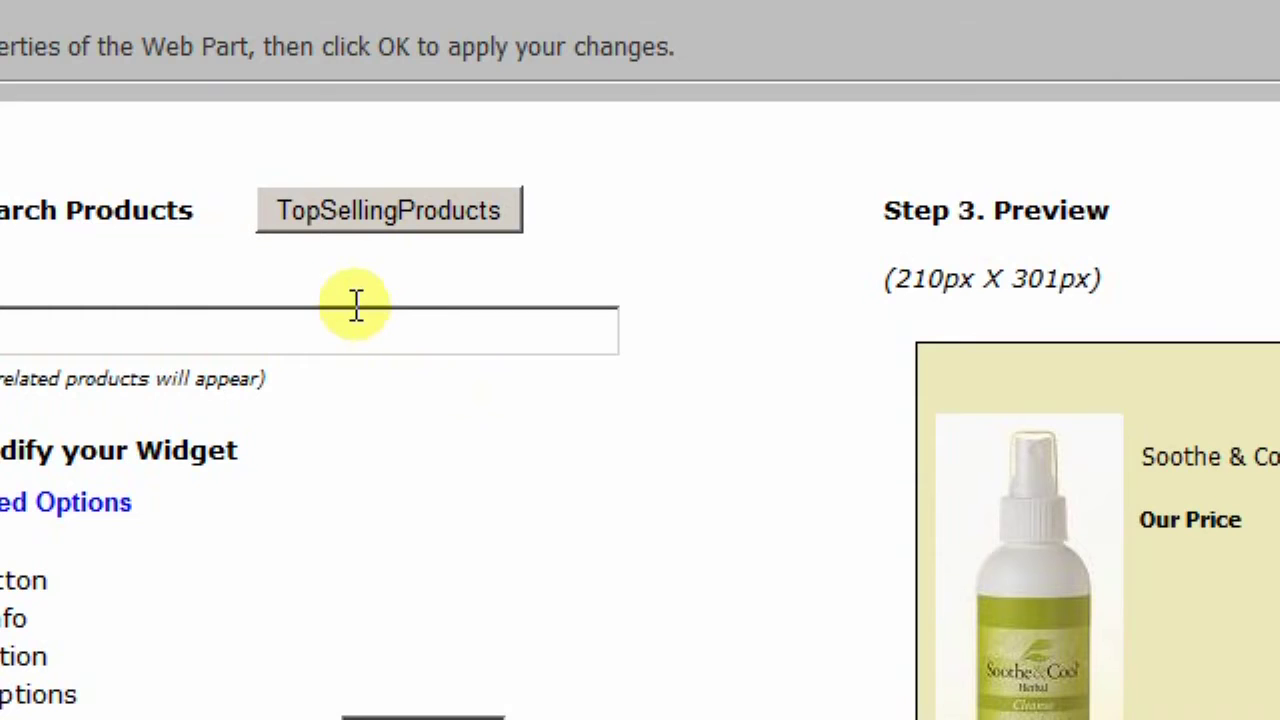
left_click(394, 209)
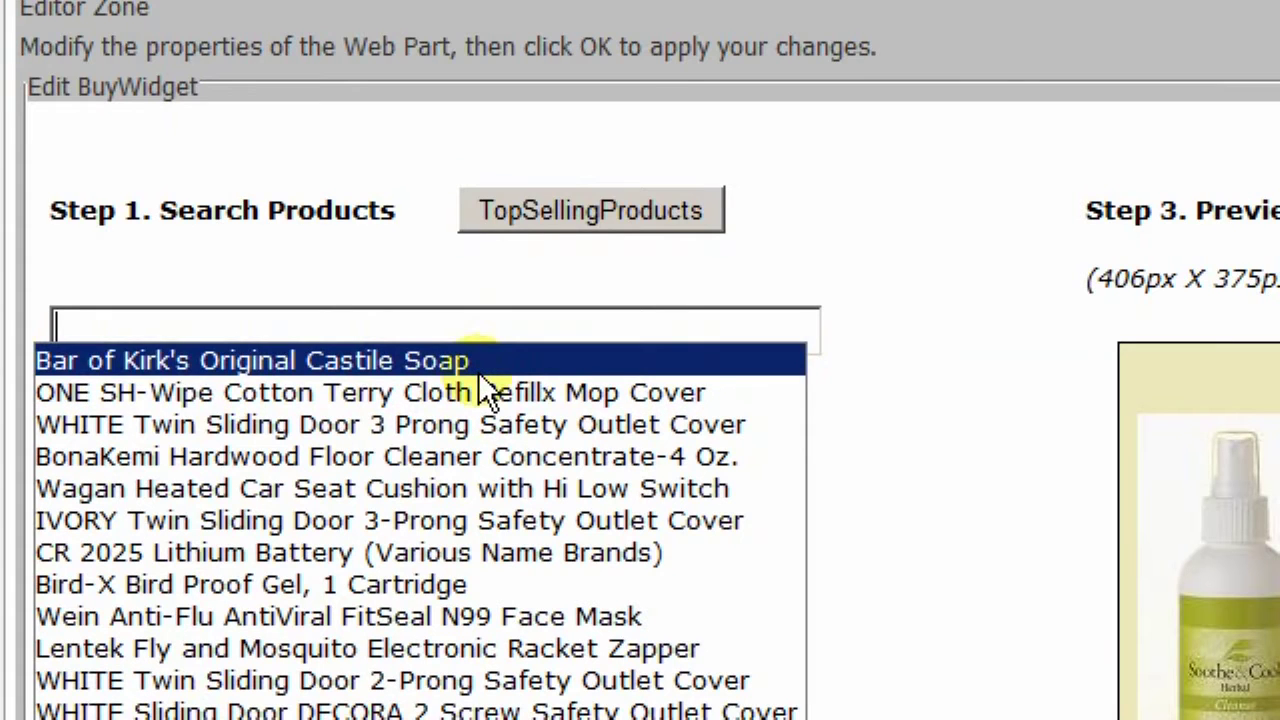
left_click(443, 362)
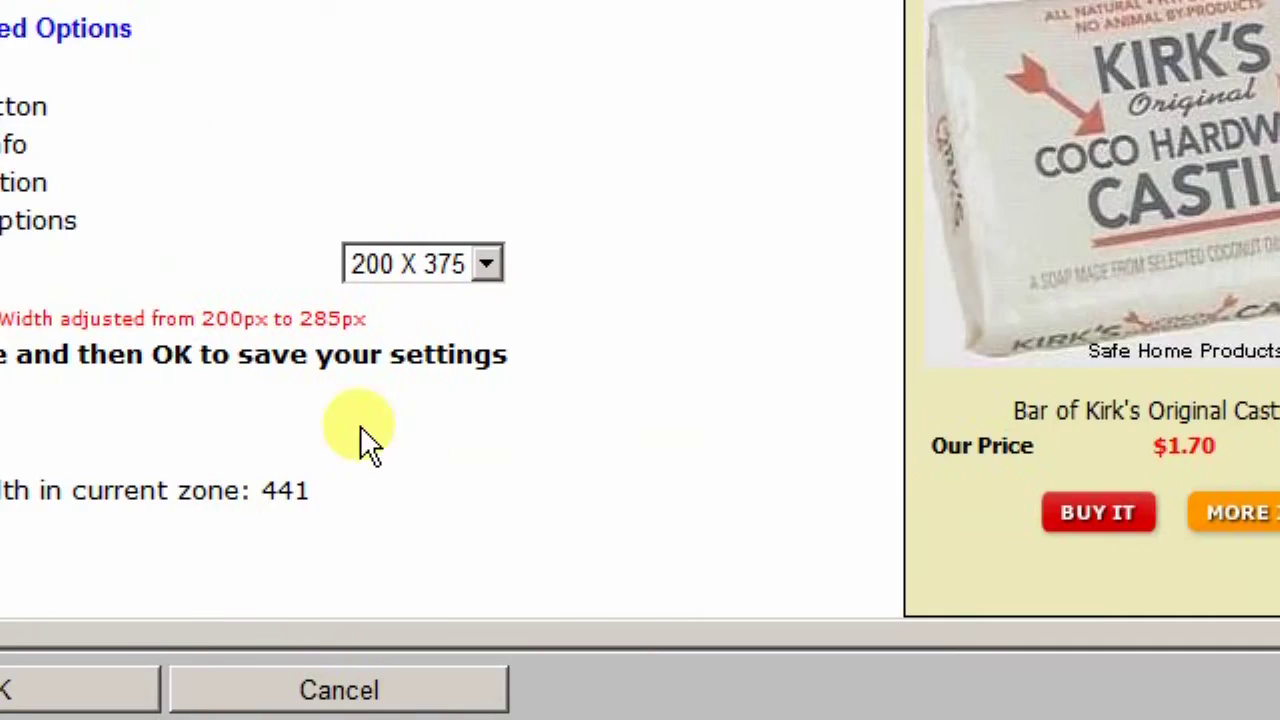
left_click(155, 402)
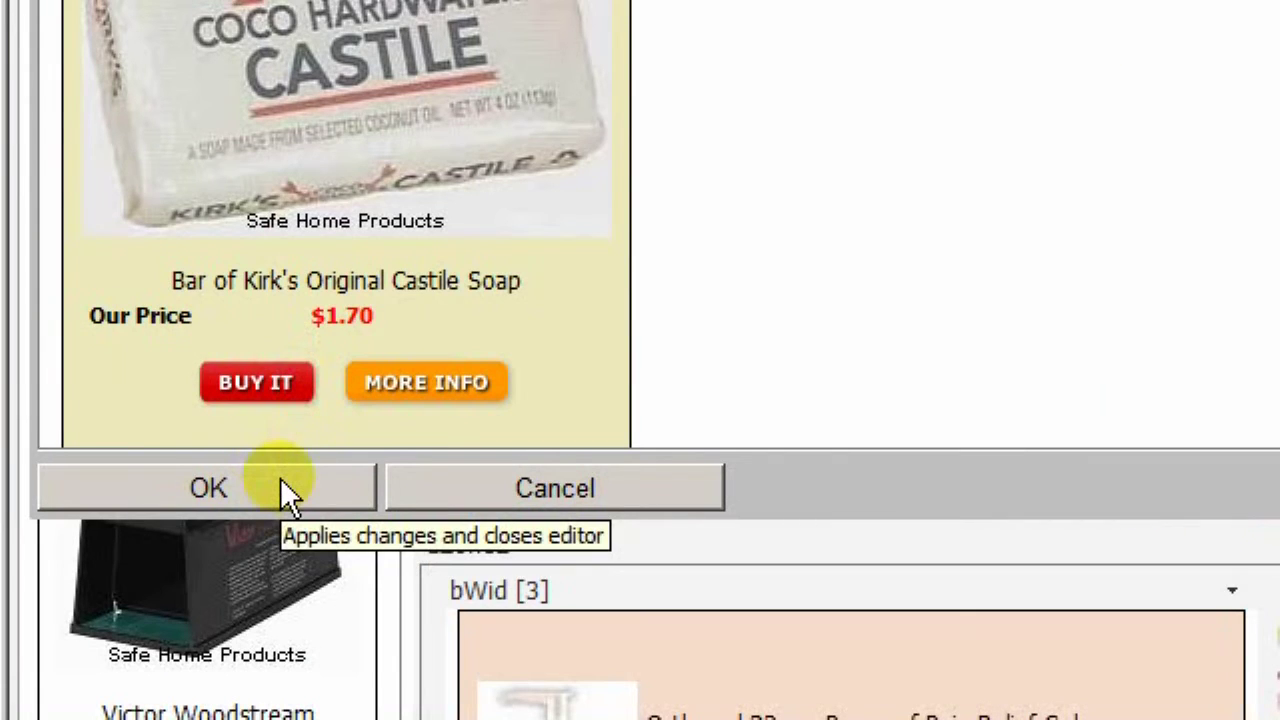
left_click(280, 680)
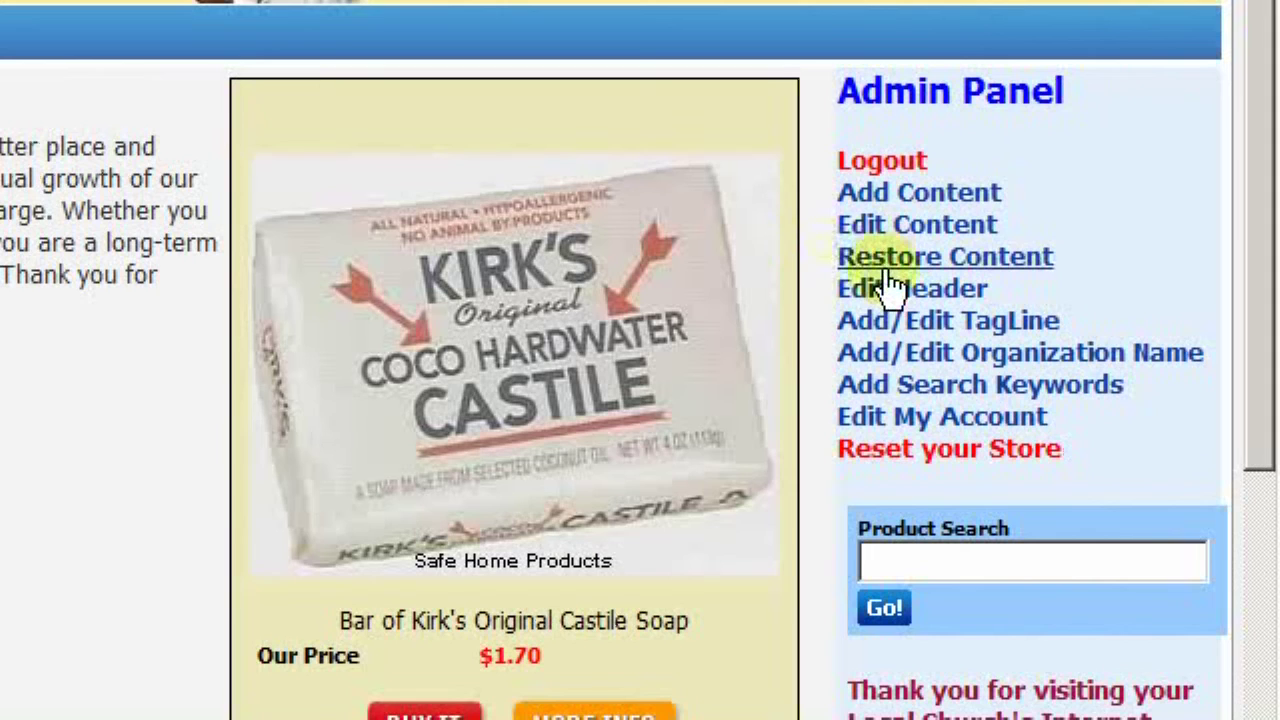
Replace 'Local' with 'Community' in the About Local Church widget's closing sentence
left_click(884, 228)
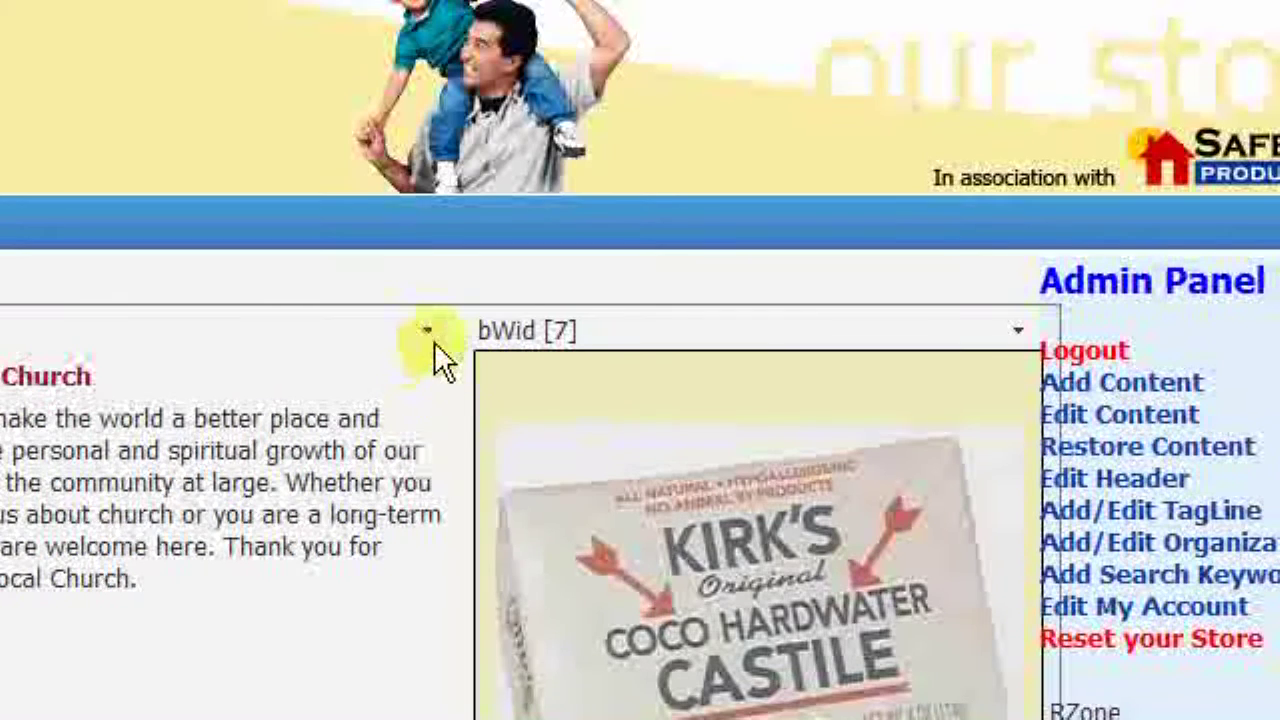
left_click(430, 340)
left_click(468, 452)
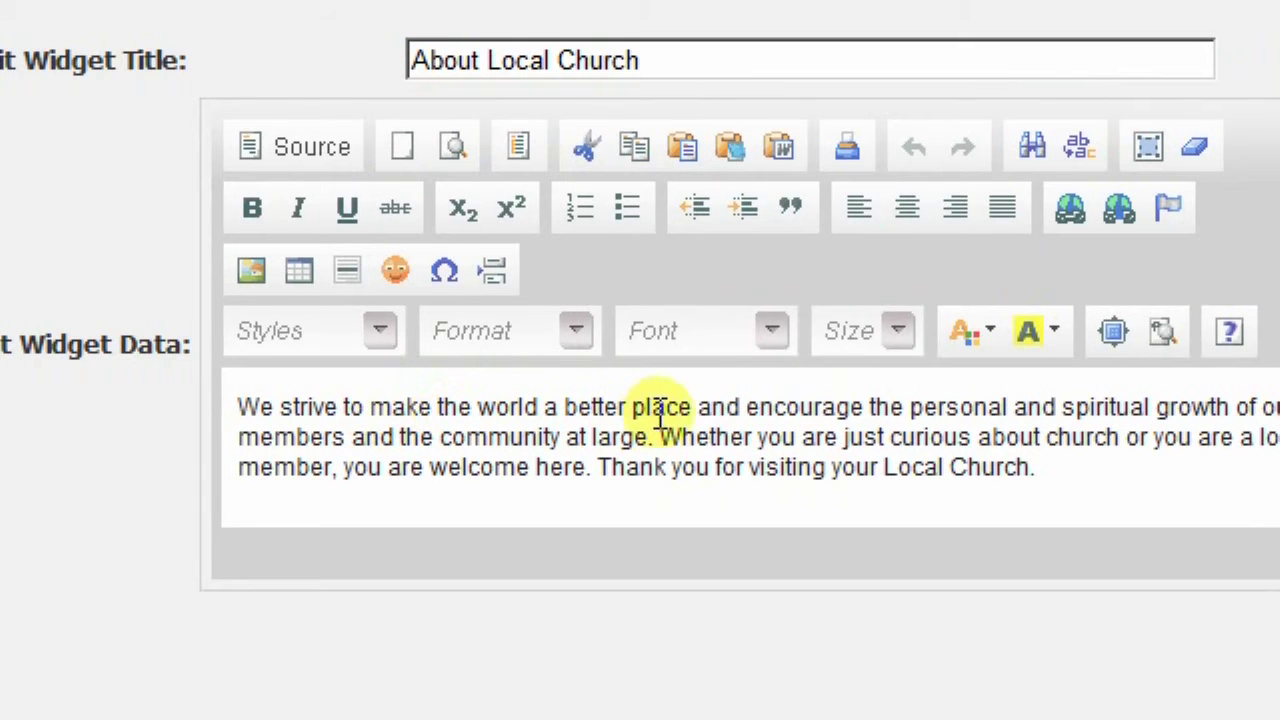
left_click(890, 468)
type("Comm")
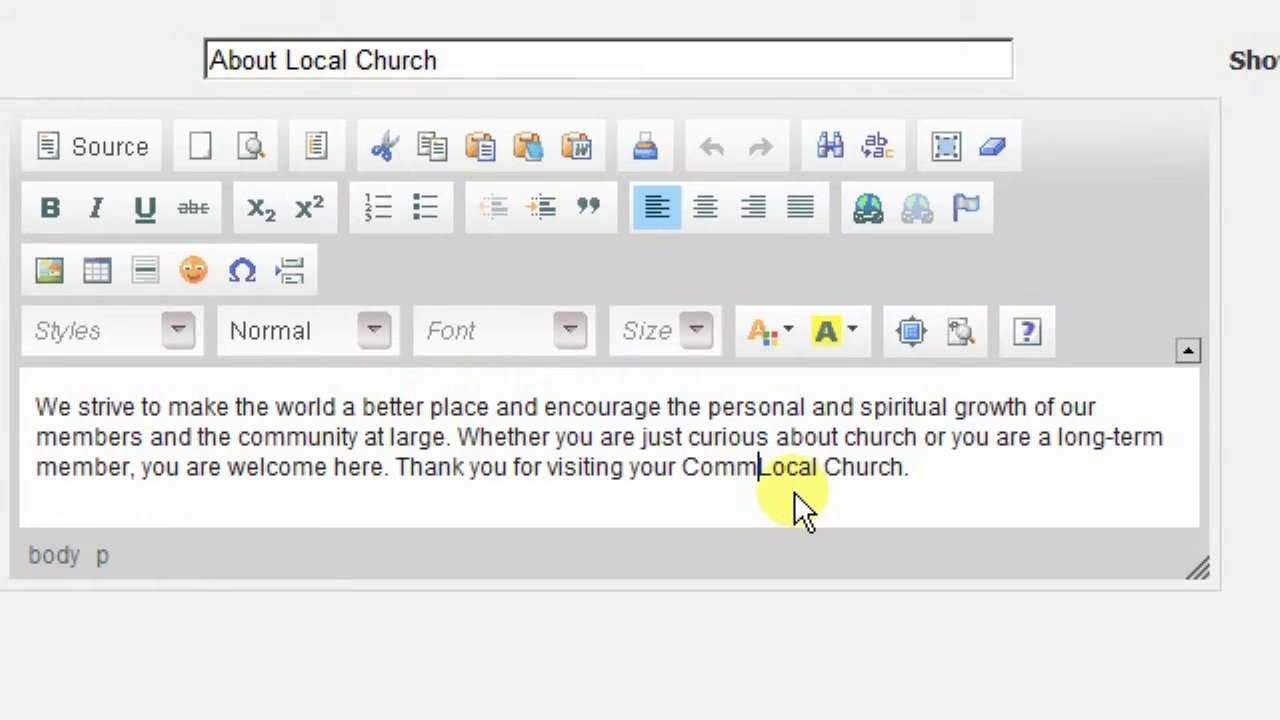
type("unity")
key("ctrl+shift+Right")
key("Delete")
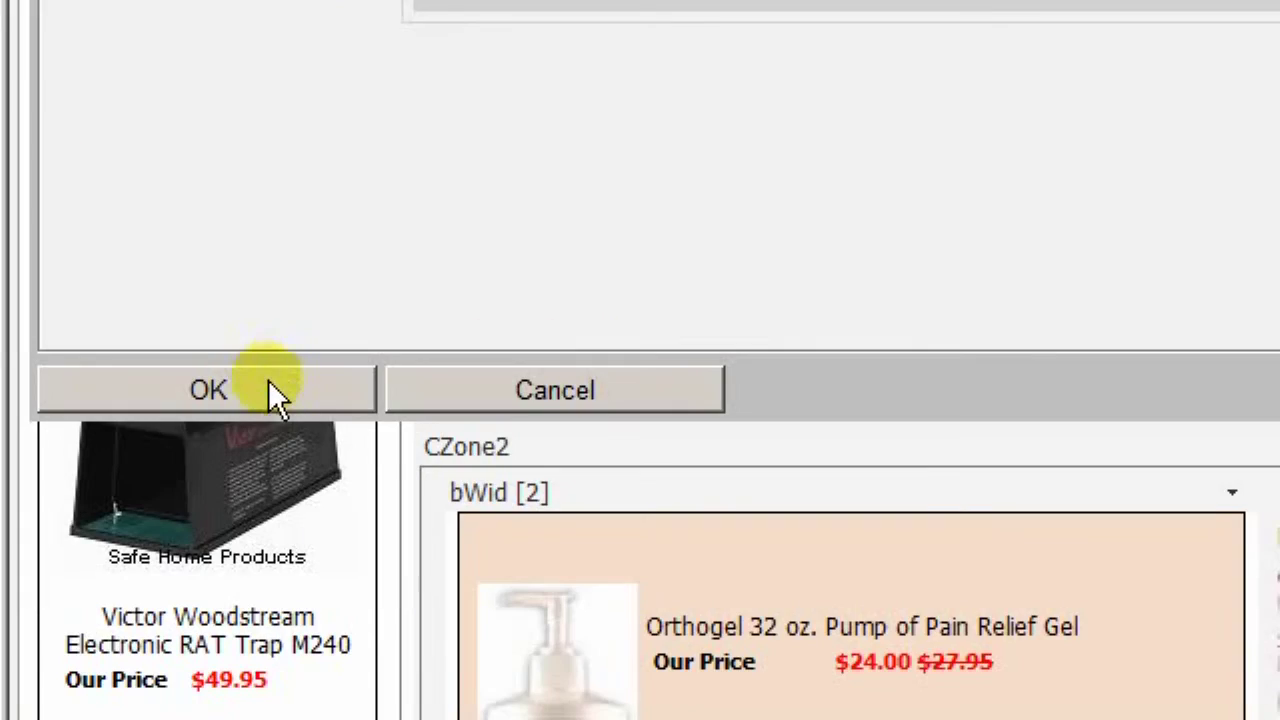
left_click(264, 389)
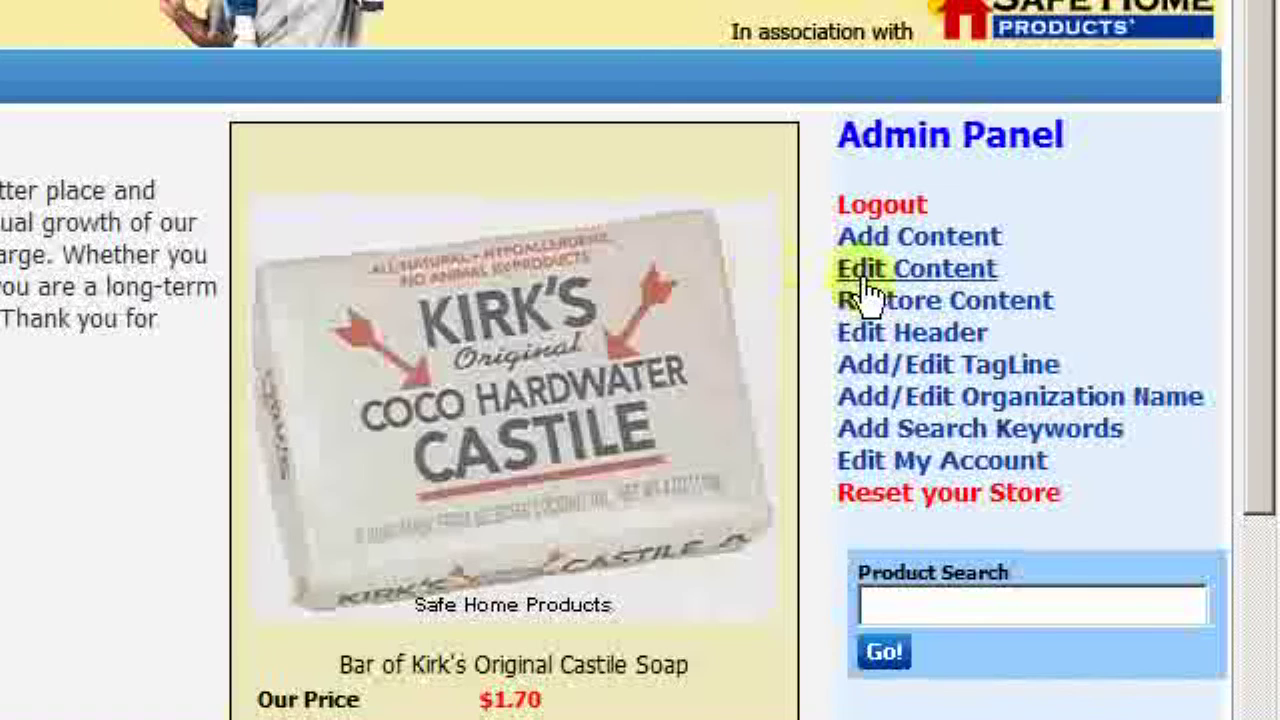
Switch the store page to content-editing mode with Edit Content
left_click(1068, 273)
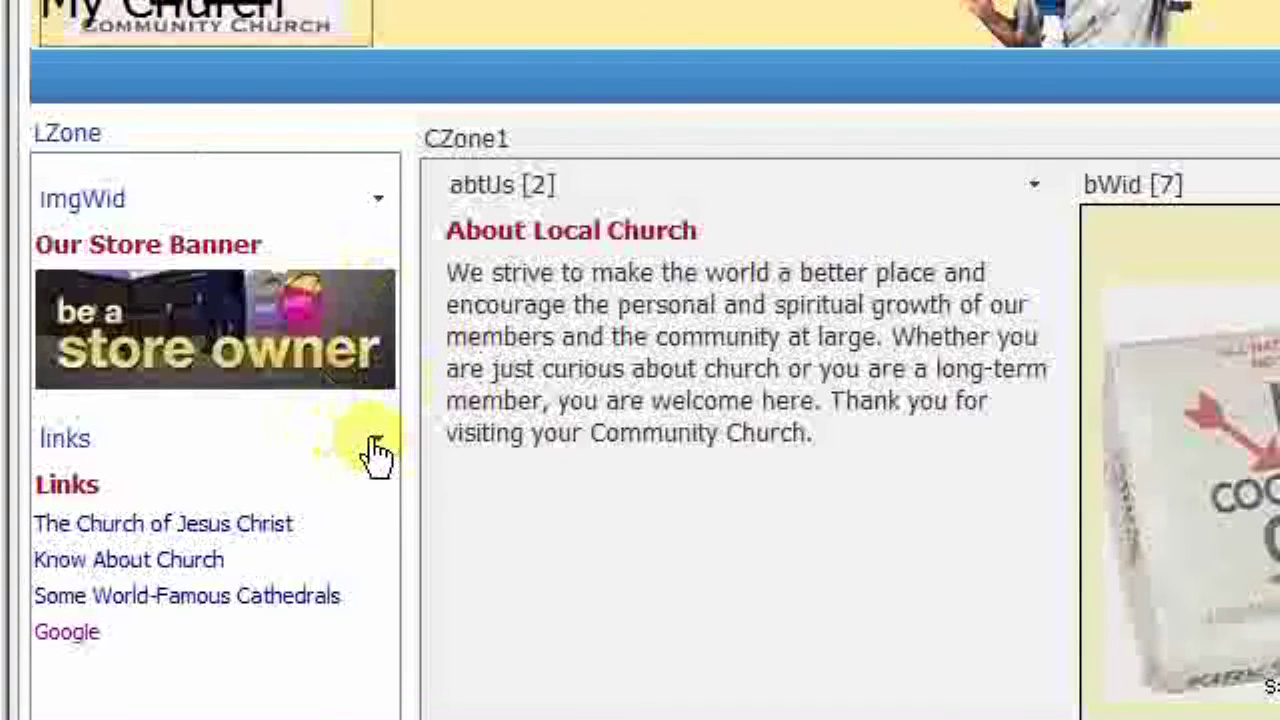
Delete the Google row in the Links web part's editor
left_click(375, 440)
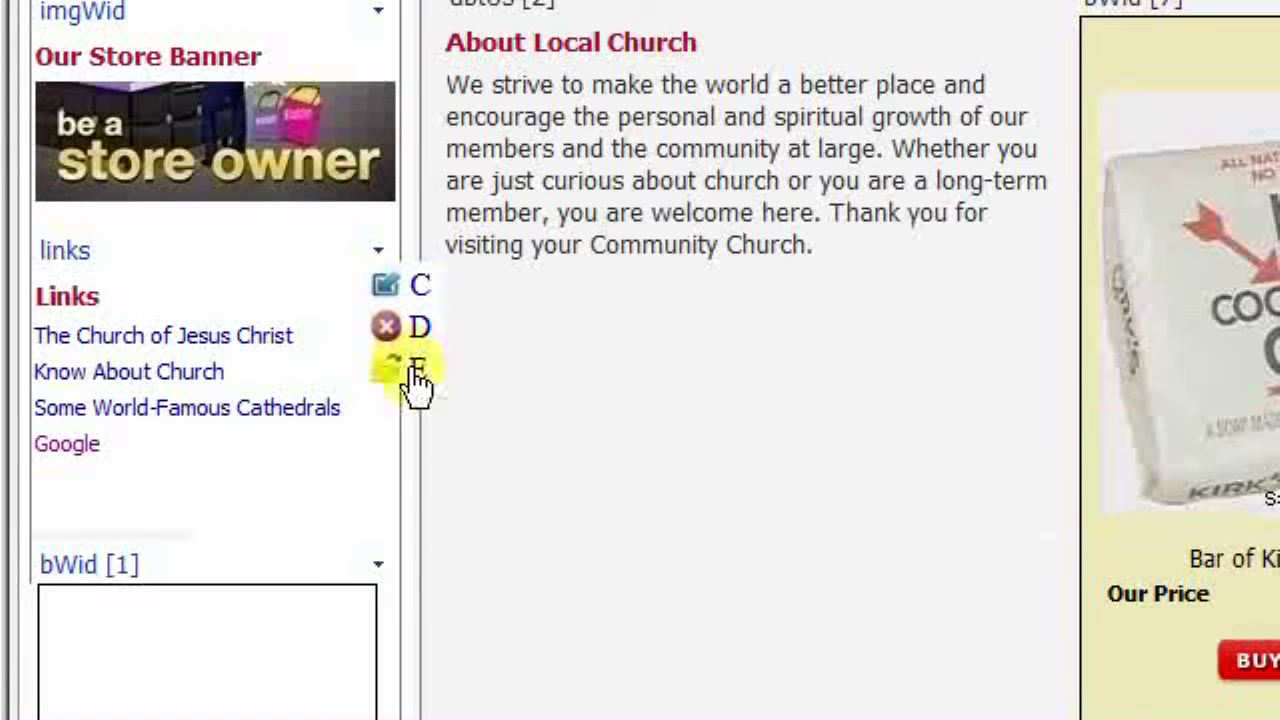
left_click(418, 560)
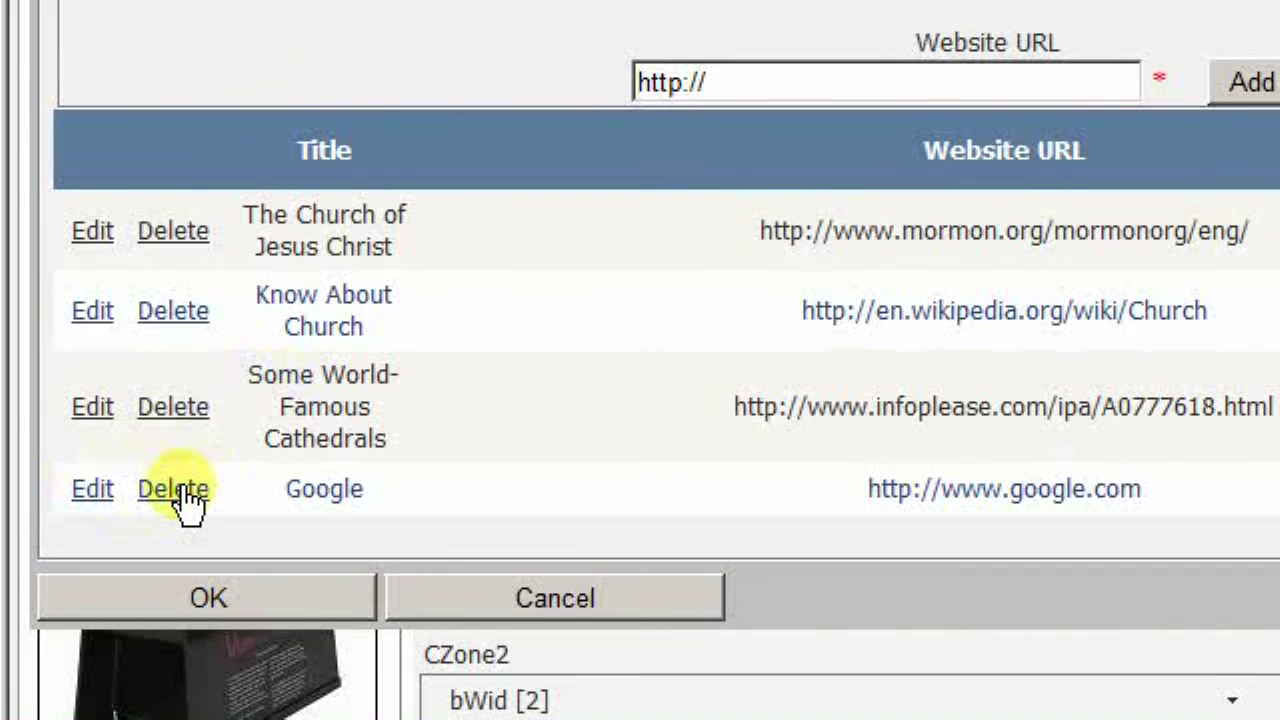
left_click(173, 489)
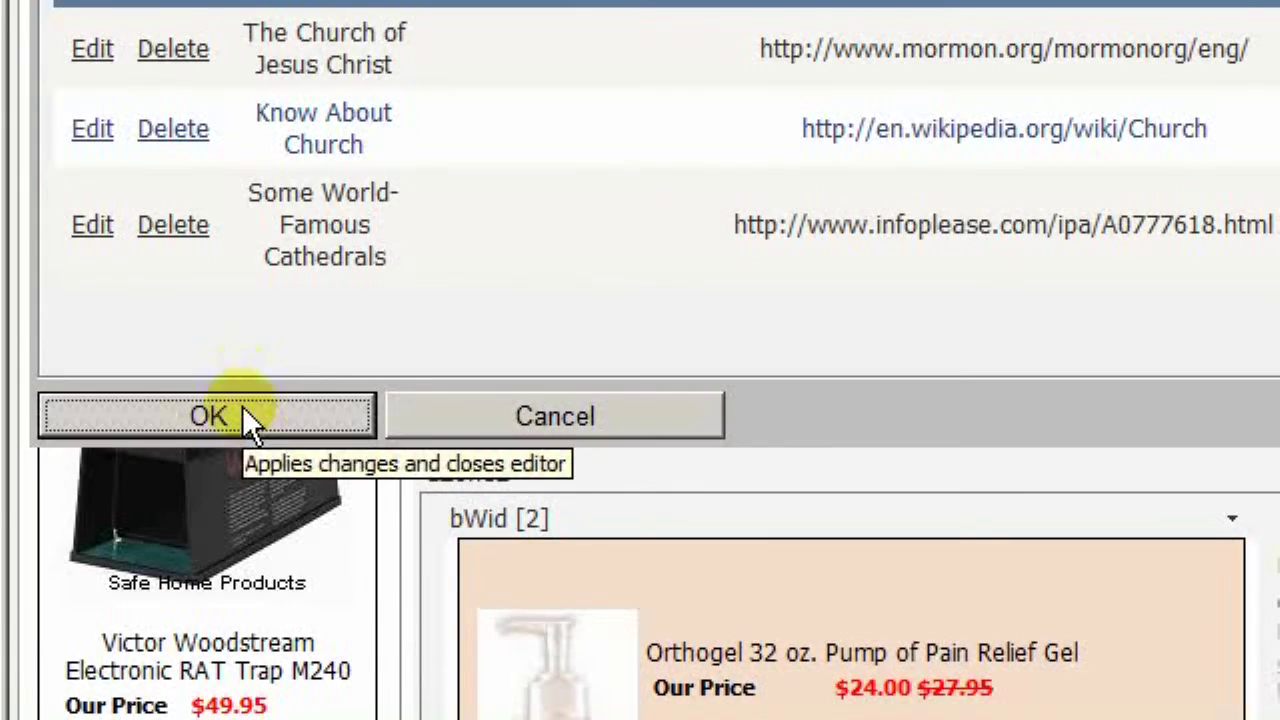